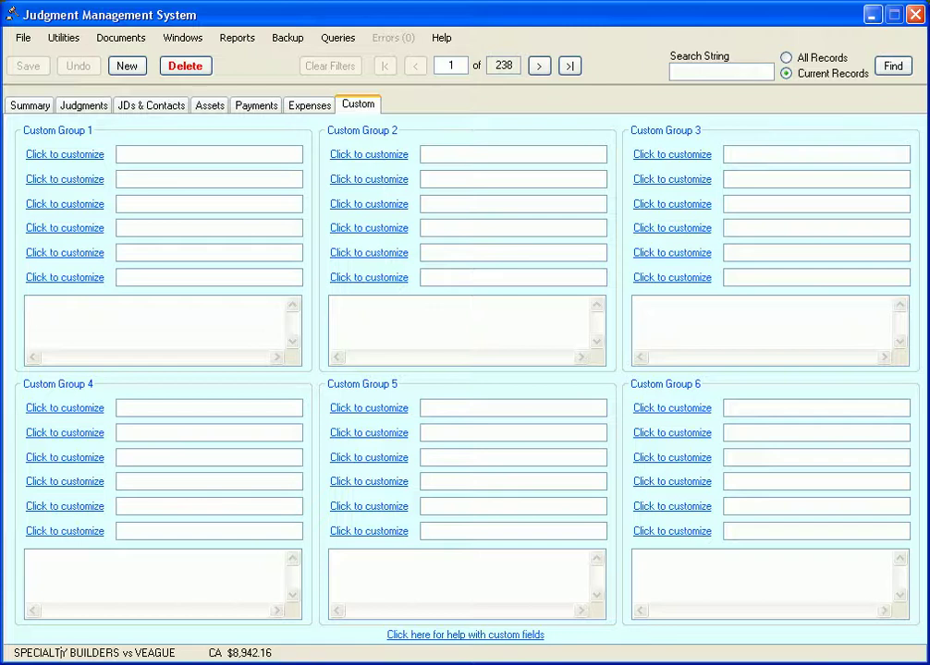
- Examine the custom groups' notes boxes and the JD's Dogie Details fields, including the choices for Dog Type and AKA Registered
left_click(97, 329)
left_click(28, 557)
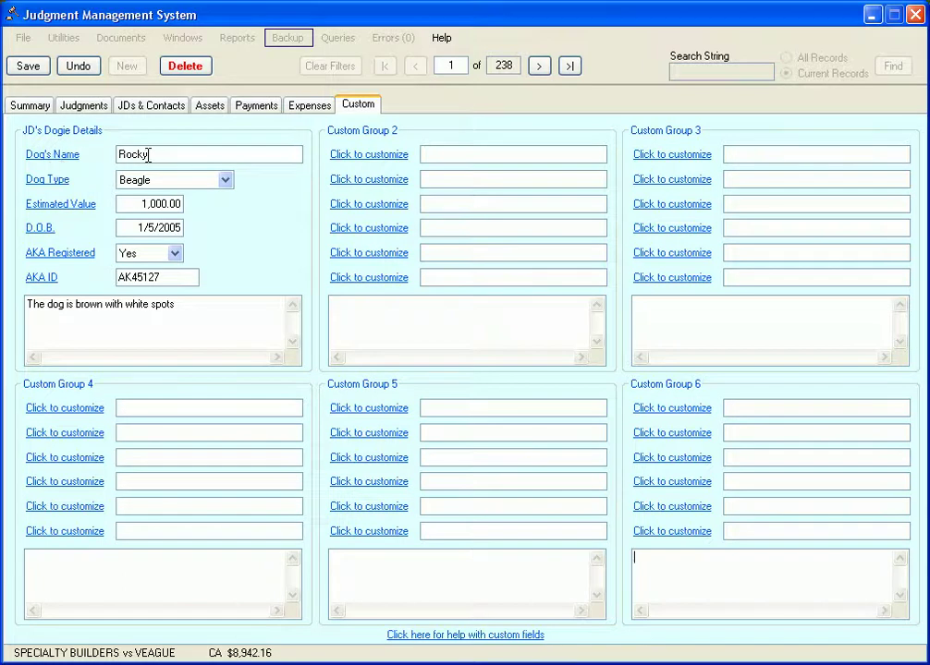
left_click(222, 180)
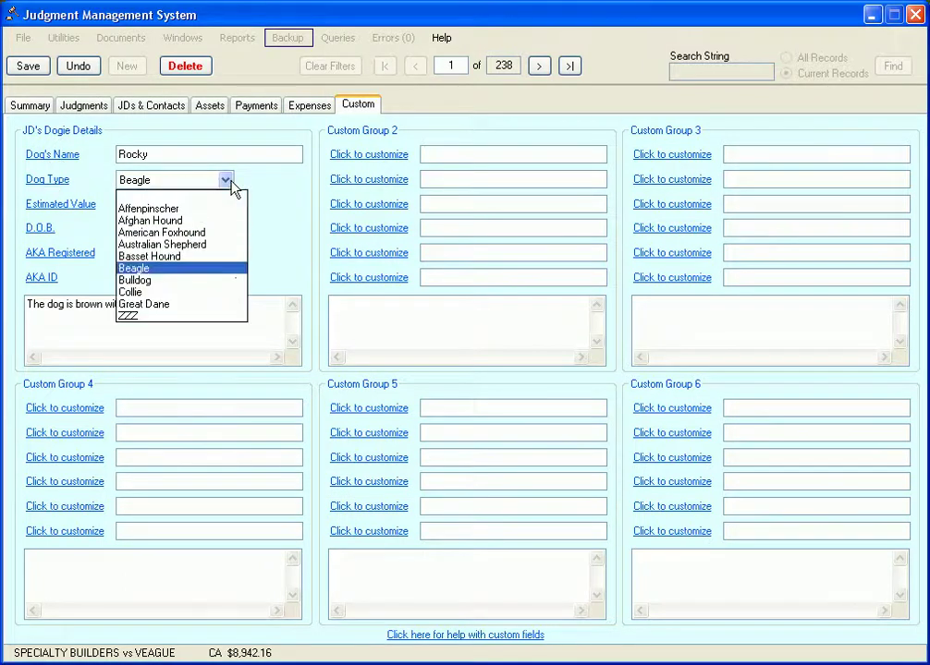
left_click(274, 215)
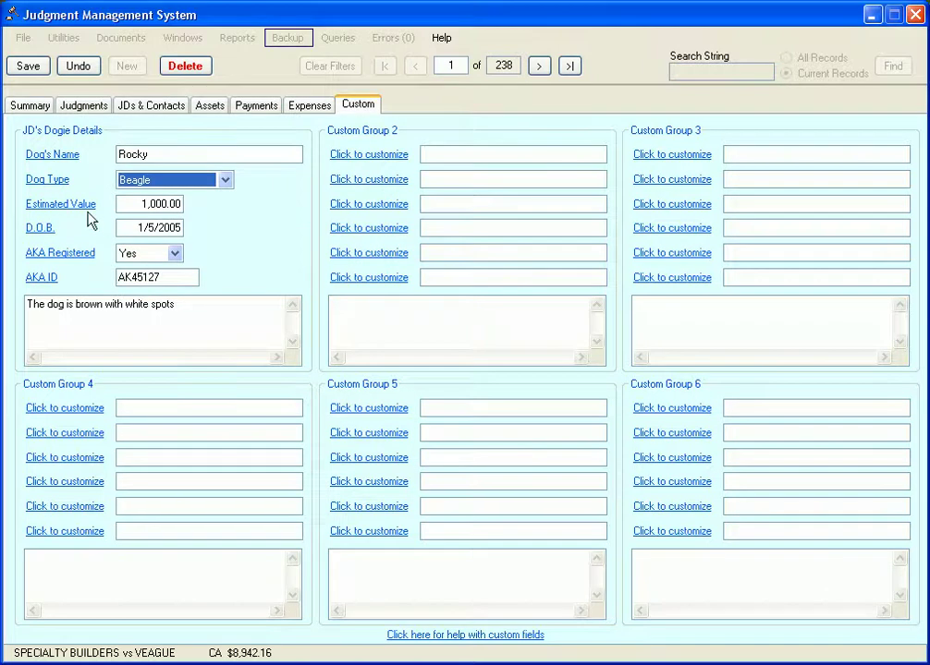
left_click(137, 205)
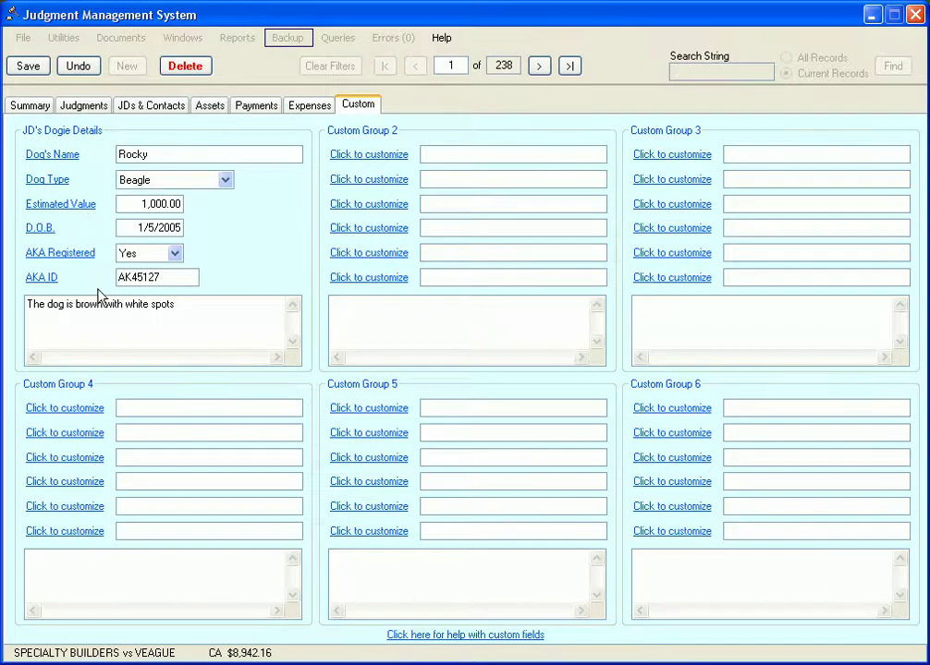
left_click(130, 231)
left_click(175, 253)
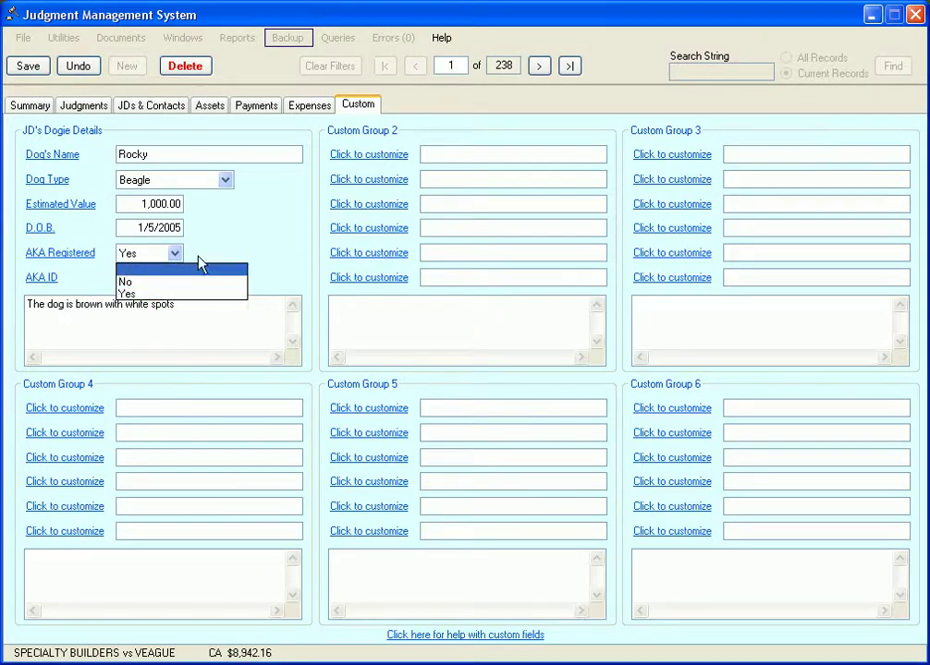
left_click(197, 256)
left_click(174, 277)
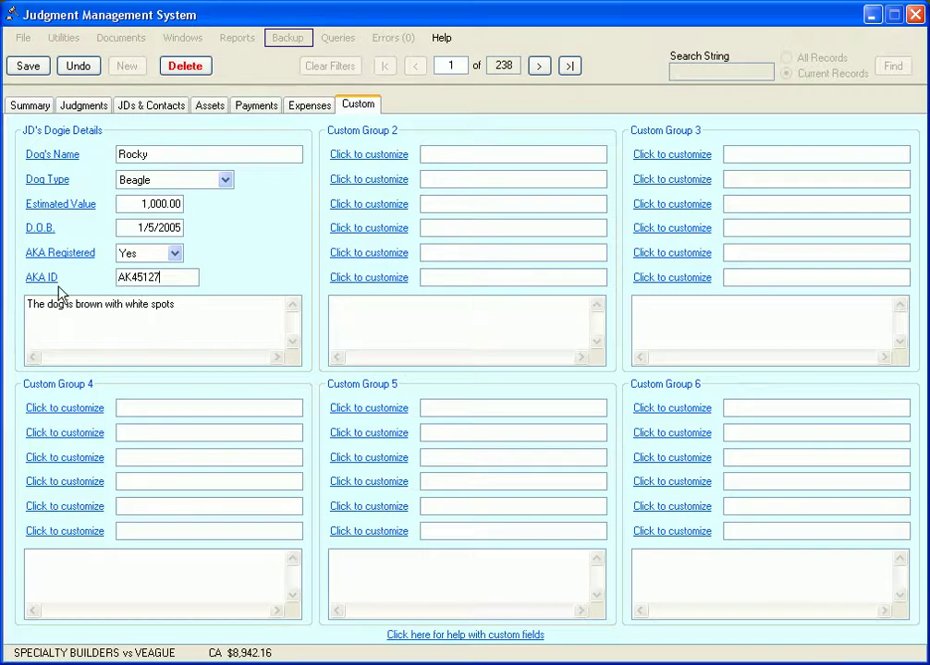
left_click(184, 310)
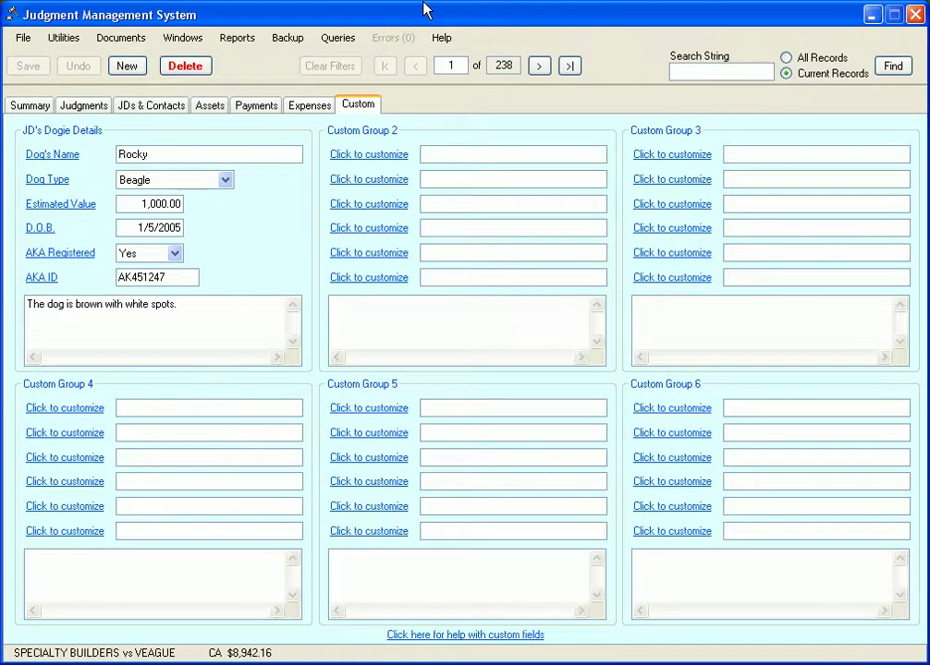
- Customize the first field of Custom Group 2 with the group heading "My Group Heading" and the field name "My Field"
left_click(378, 155)
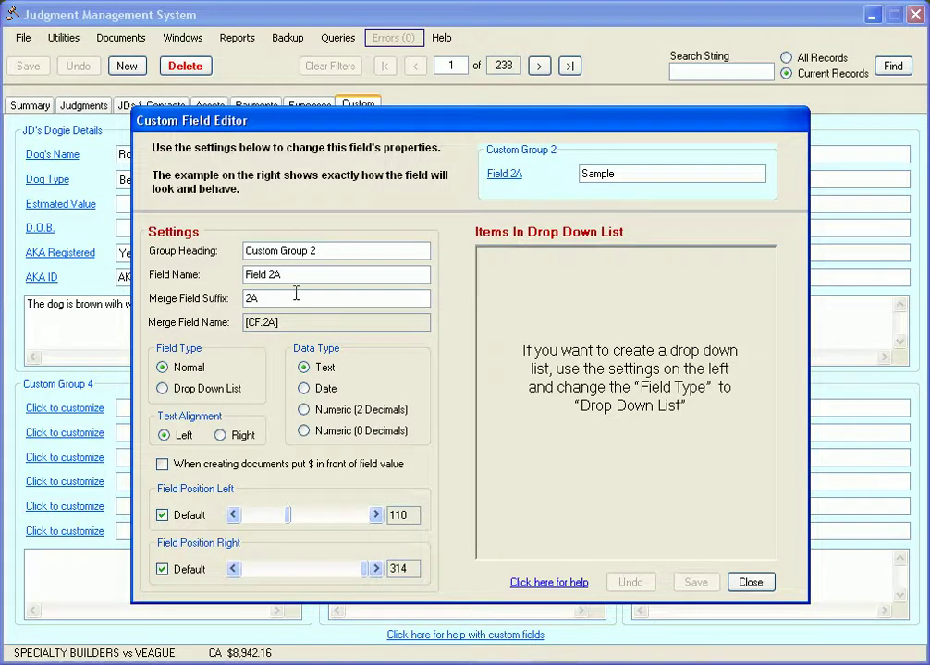
left_click_drag(337, 252, 189, 248)
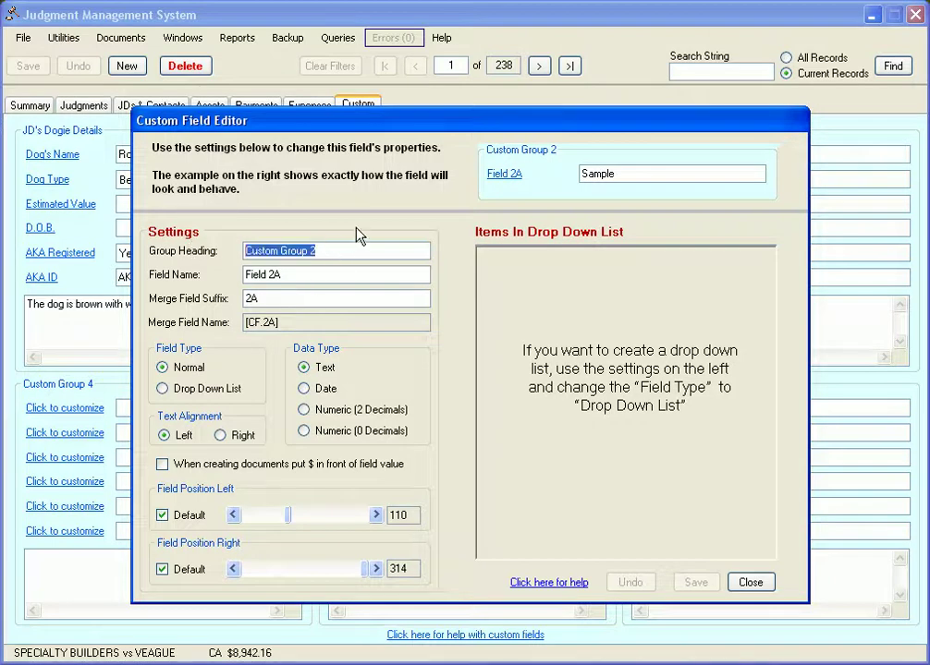
type("My Gro")
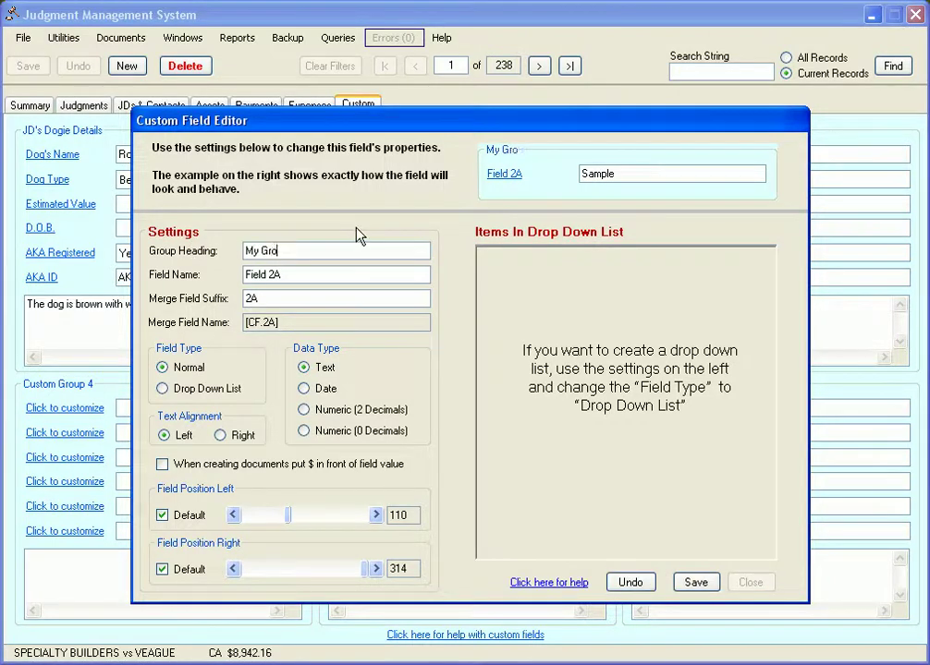
type("up Heading")
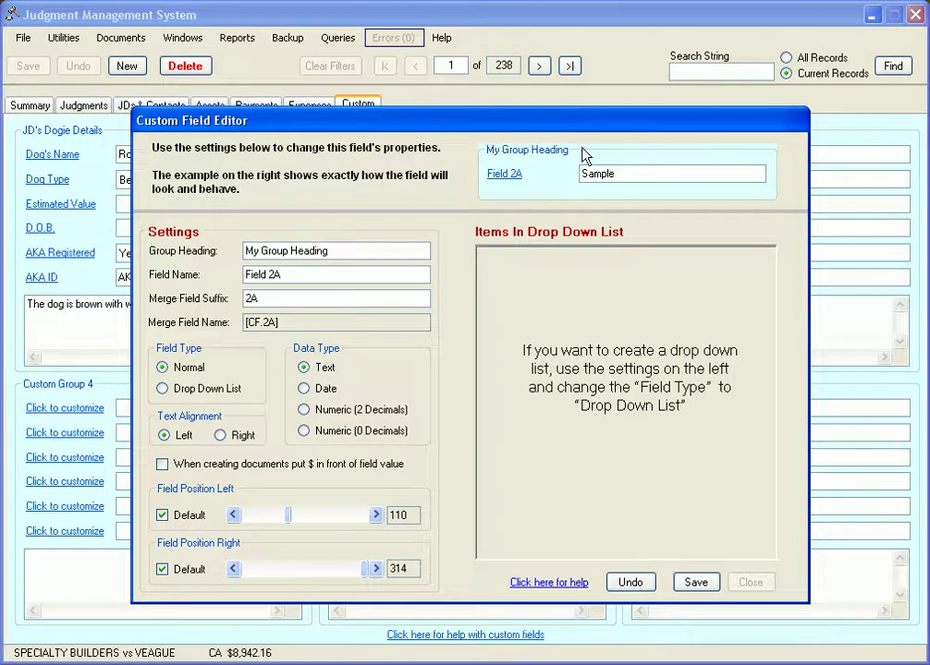
left_click_drag(311, 275, 218, 283)
type("My Field")
- Set the merge field suffix of My Field to "MyField"
left_click(305, 303)
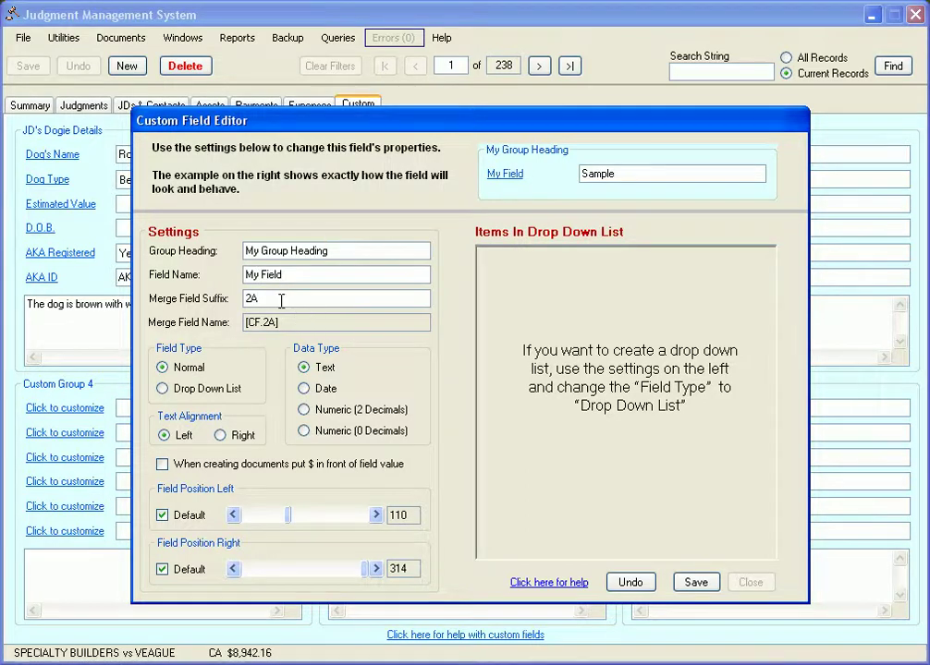
double_click(262, 297)
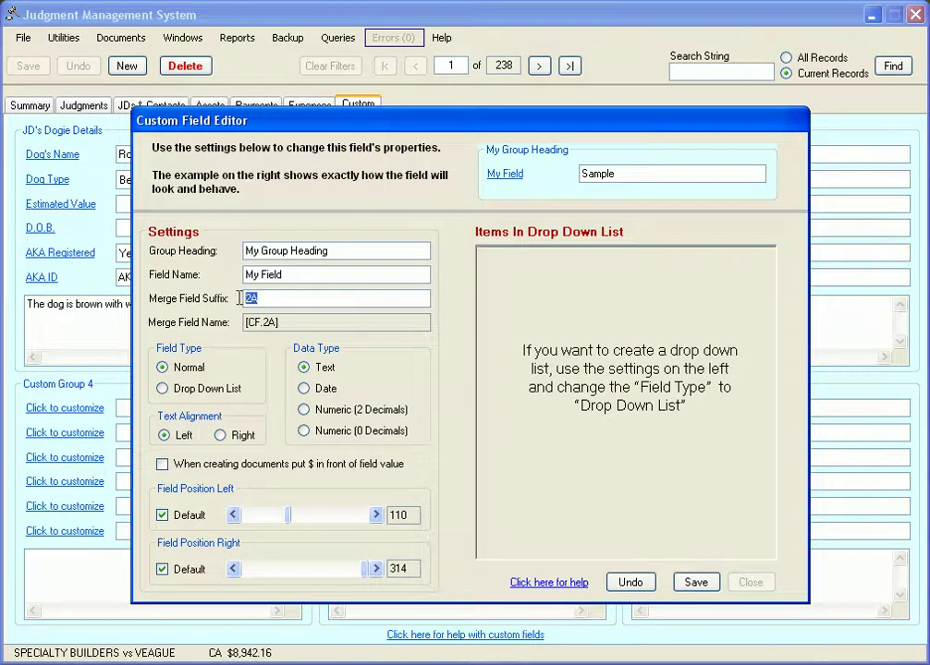
left_click(312, 325)
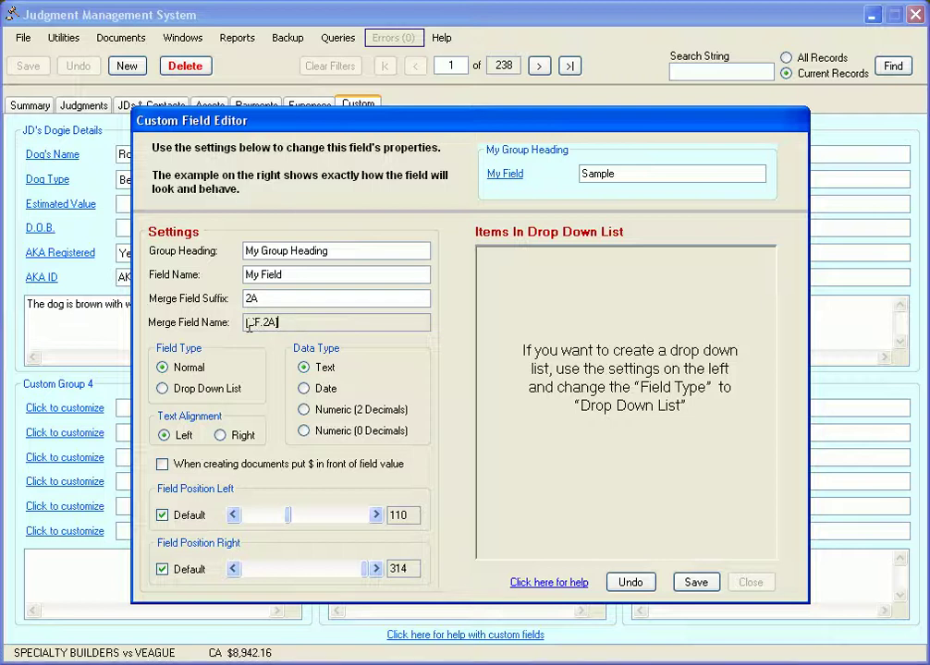
key("shift+Tab")
type("MyField")
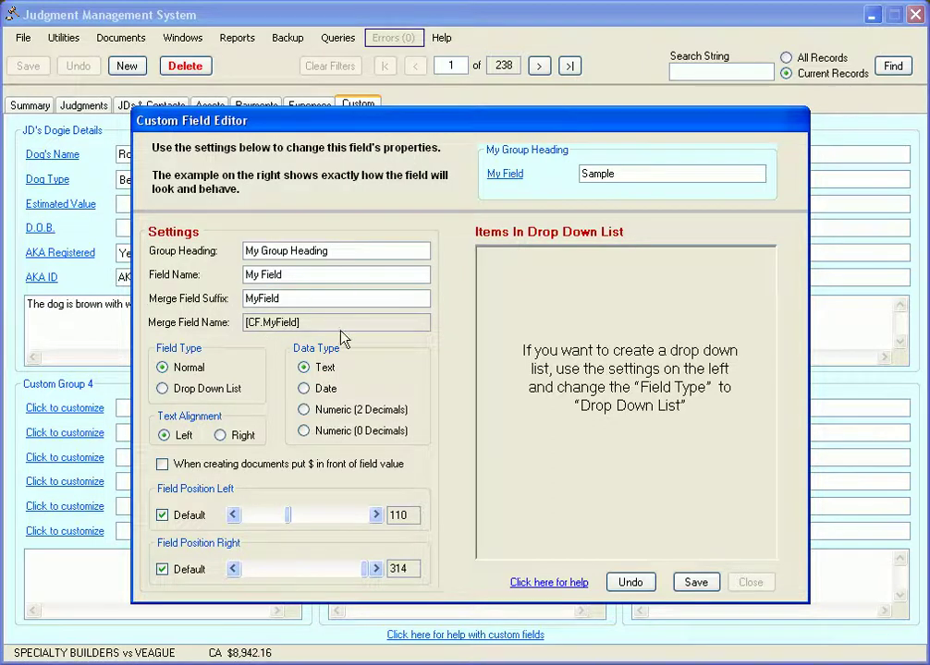
key("Tab")
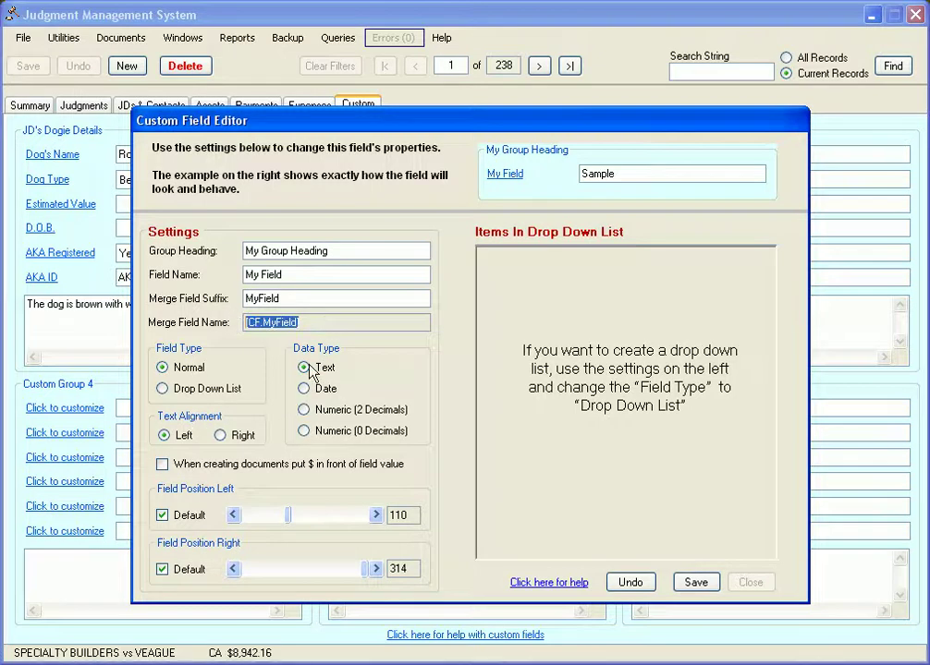
key("End")
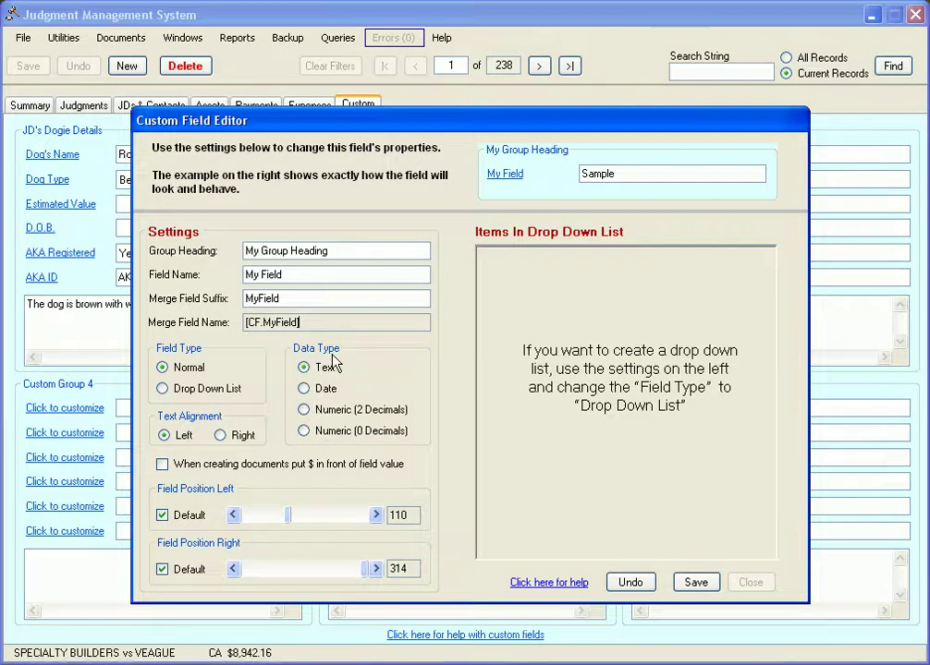
- Try the Date data type by entering 1/1 in the sample field
left_click(323, 392)
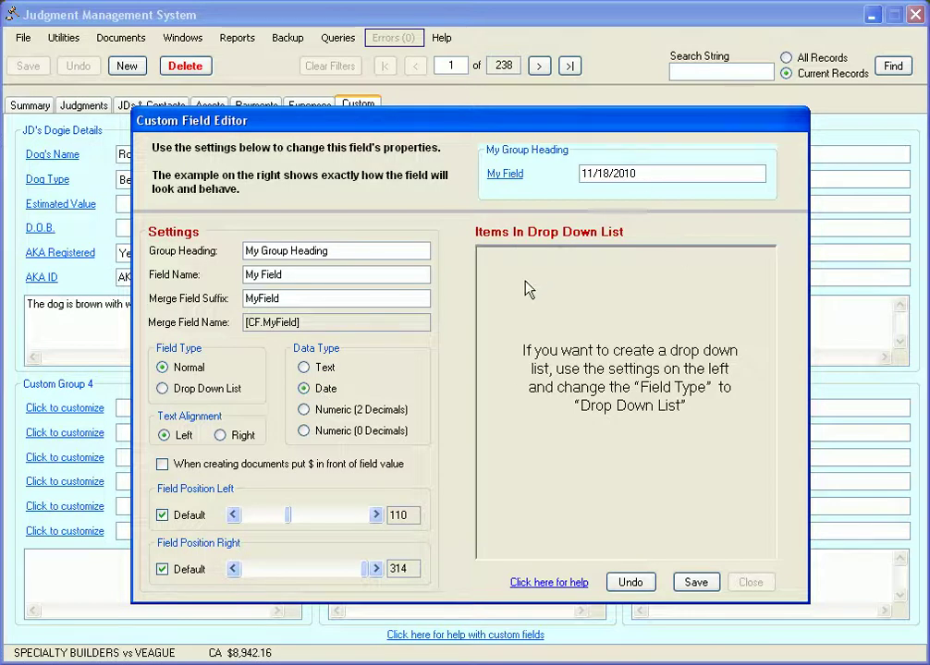
left_click(653, 175)
key("BackSpace")
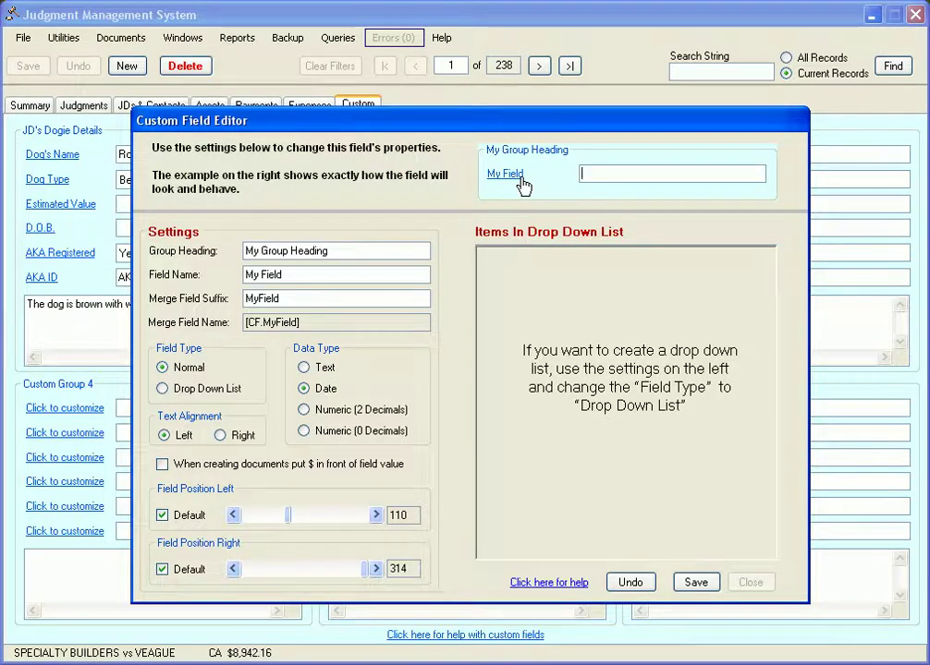
type("1/1")
left_click(370, 275)
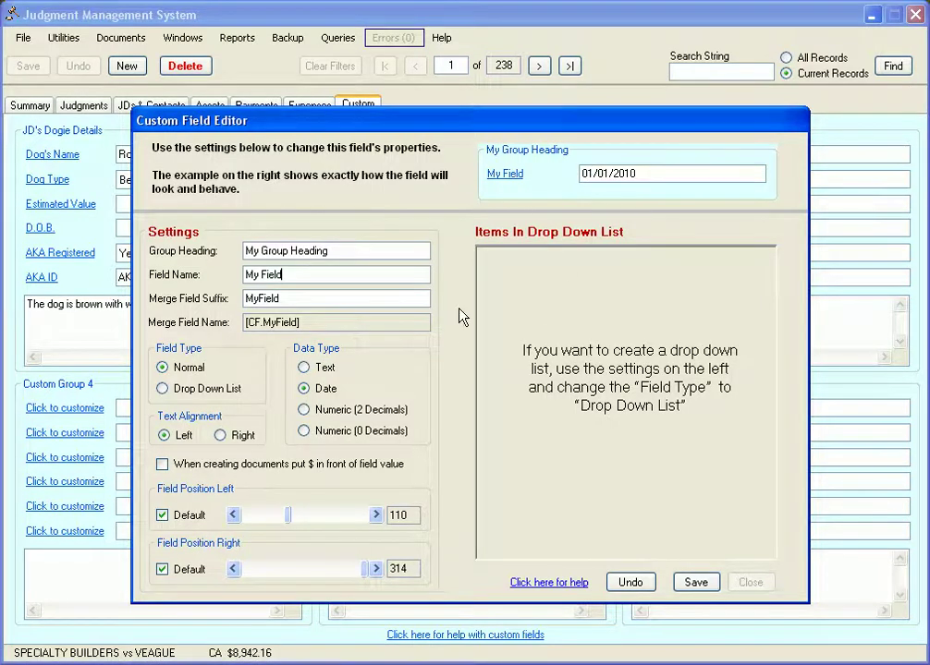
- Try the Numeric (2 Decimals) and Numeric (0 Decimals) data types, and switch the text alignment to right and back to left
left_click(345, 418)
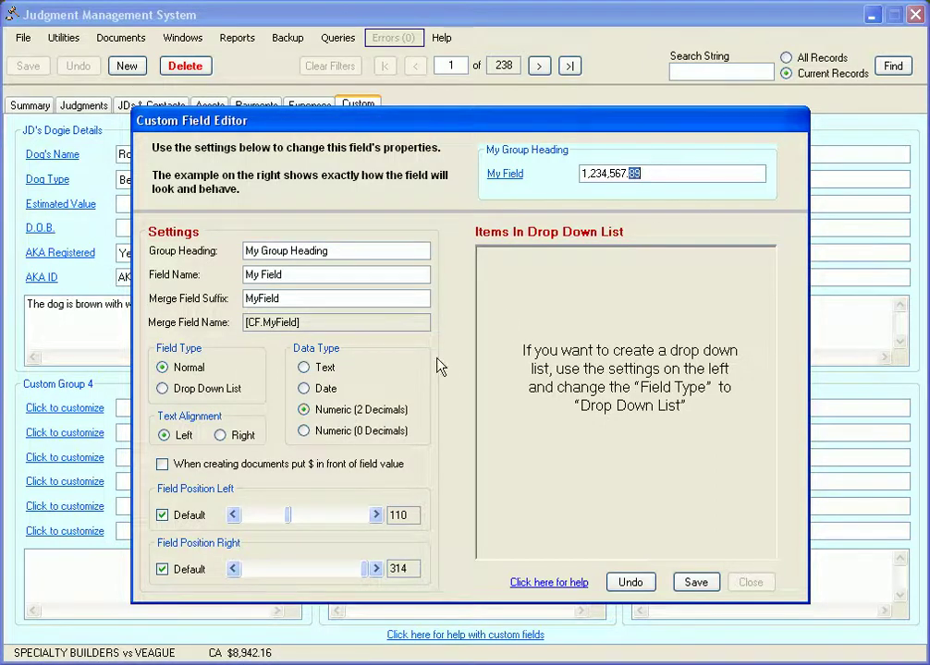
left_click(344, 431)
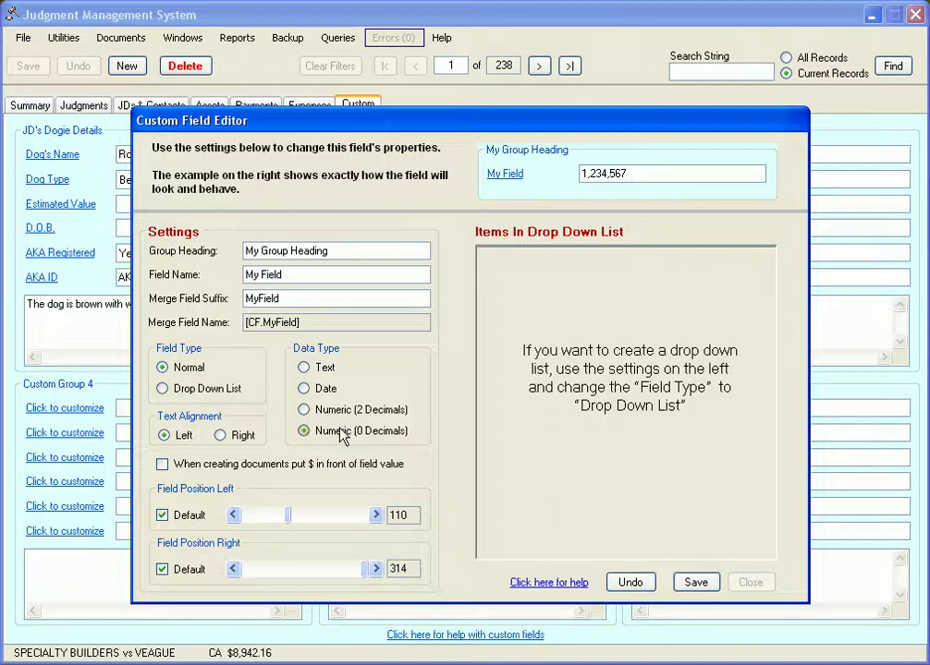
left_click(636, 173)
left_click(334, 298)
left_click(238, 438)
left_click(184, 440)
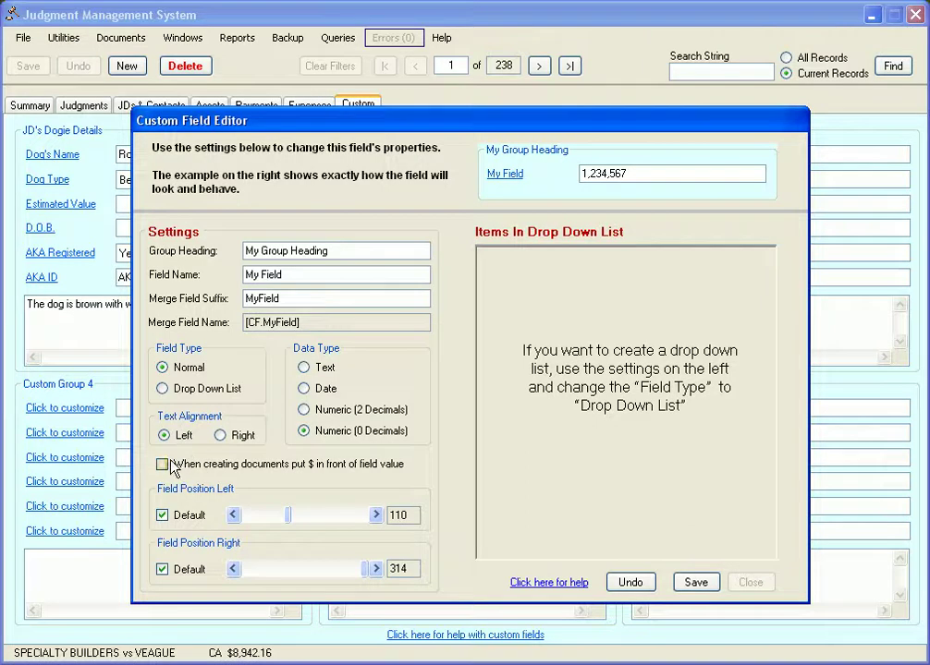
- Enable putting $ in front of the field value when creating documents
left_click(163, 466)
- Turn off the default field positions and set the left position to 65 and the right position to 138
left_click(183, 524)
left_click(185, 571)
left_click_drag(292, 518, 260, 520)
left_click_drag(365, 569, 260, 569)
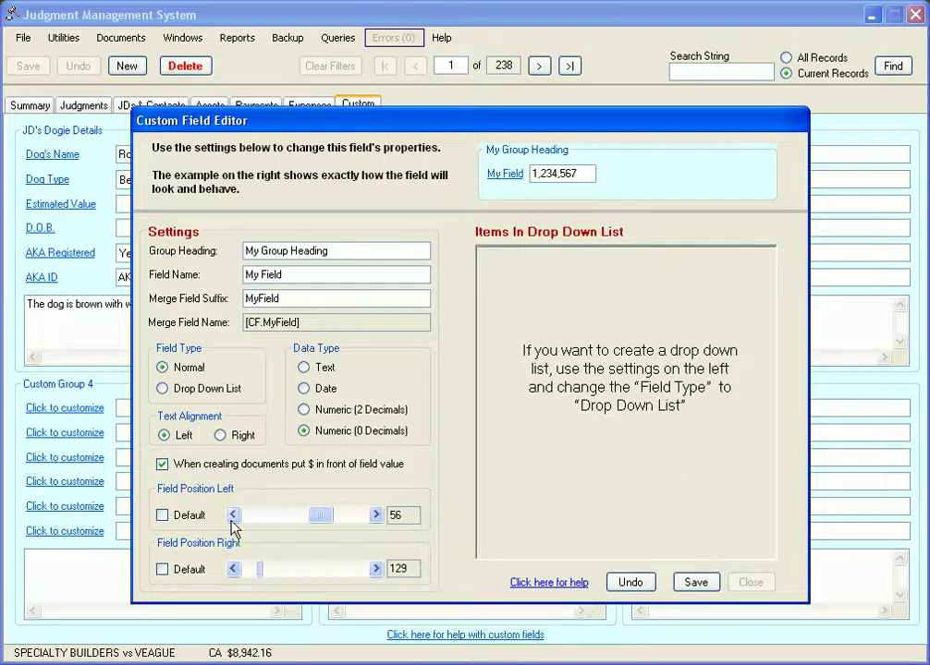
left_click_drag(326, 519, 350, 522)
left_click_drag(258, 573, 263, 570)
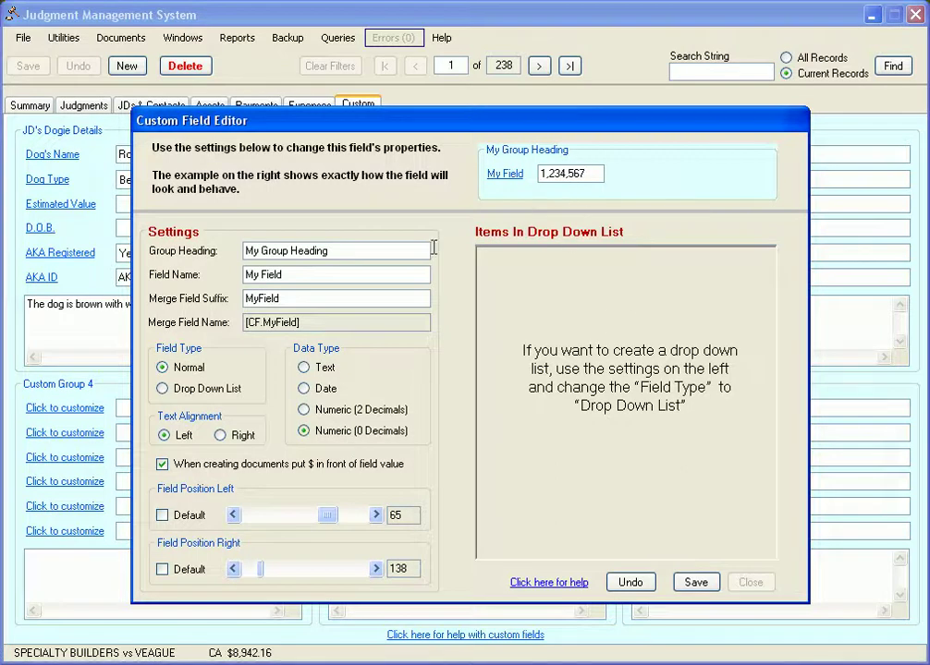
- Change the field type to Drop Down List with the items A, B and C, and check them in the sample field
left_click(179, 392)
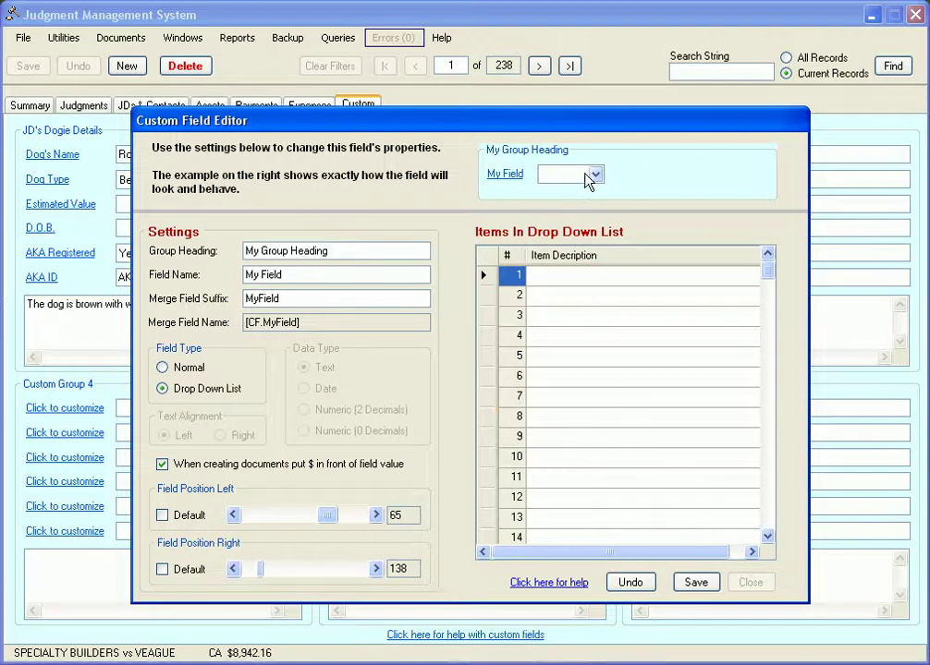
left_click(576, 279)
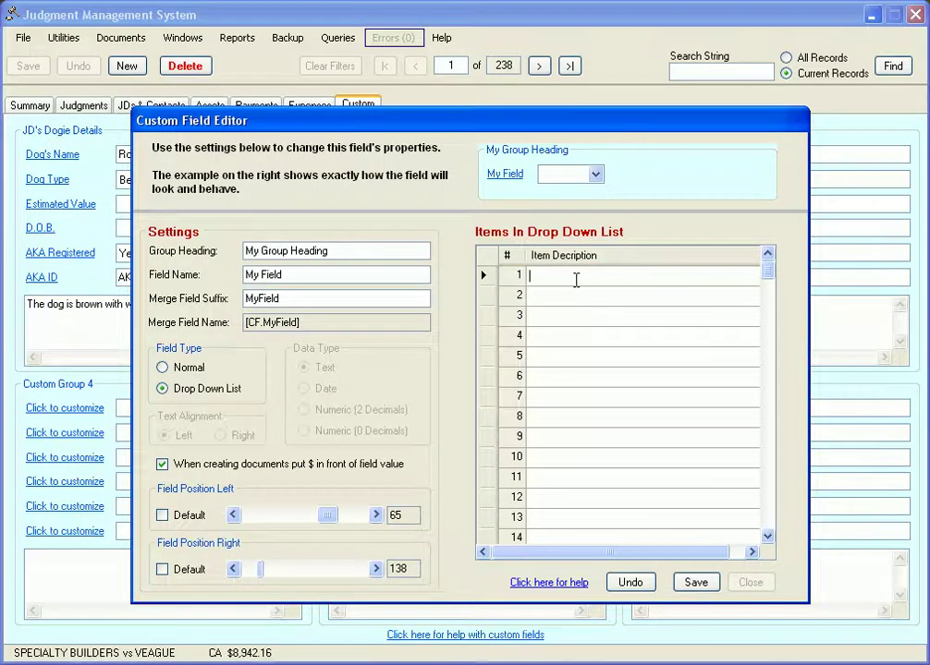
type("A")
left_click(550, 297)
type("B")
left_click(549, 316)
type("C")
left_click(553, 337)
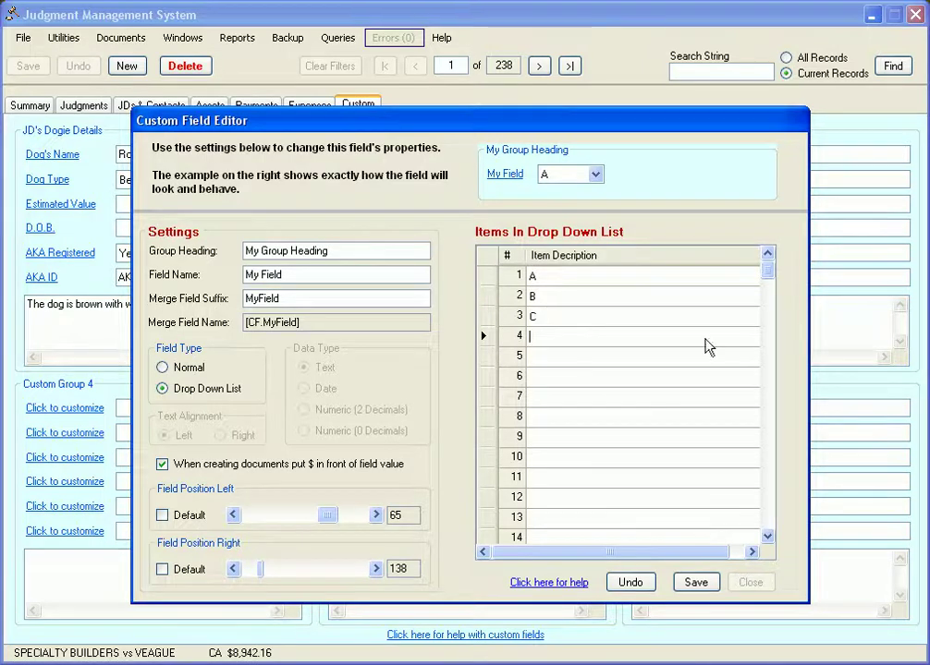
mouse_move(766, 280)
left_mouse_down()
mouse_move(760, 543)
mouse_move(763, 259)
left_mouse_up()
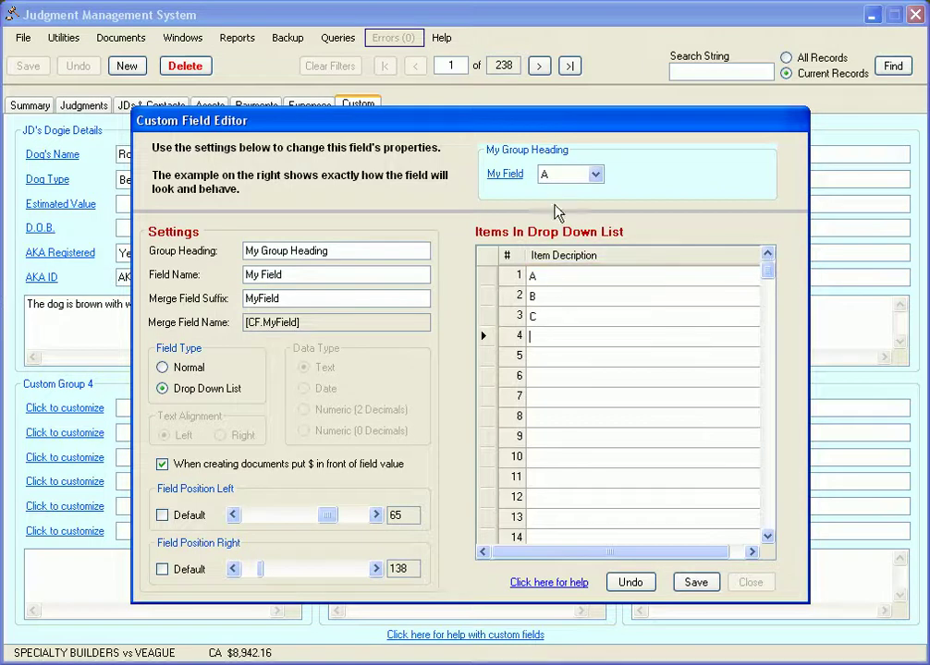
left_click(596, 175)
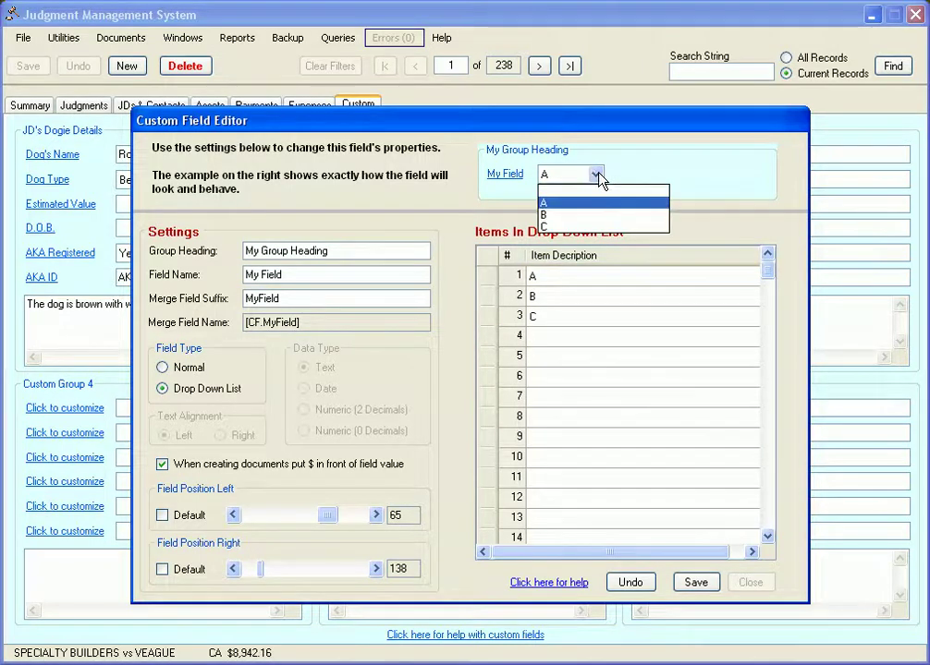
left_click(597, 176)
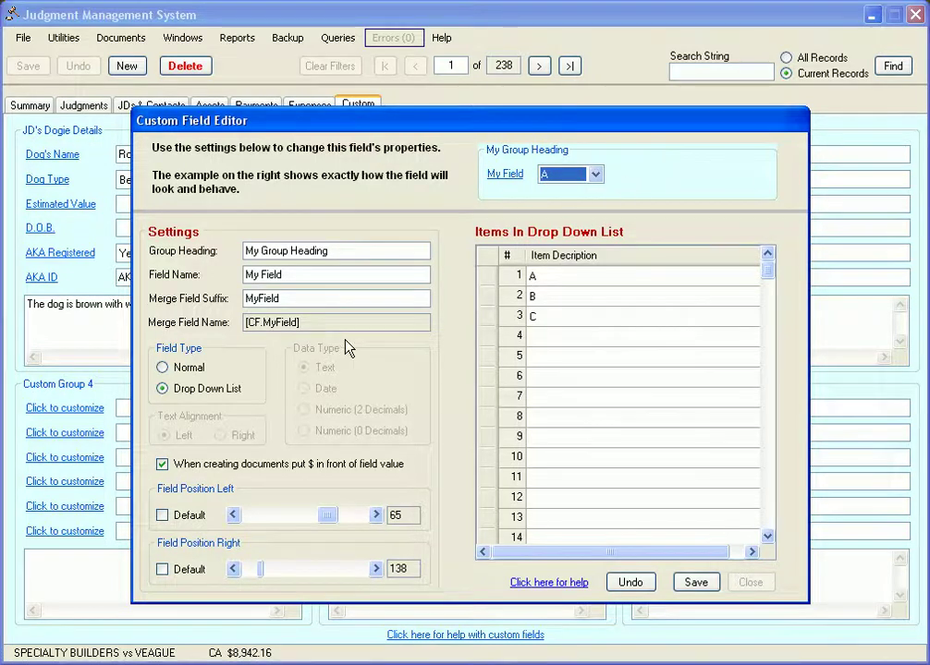
- Restore the default left and right field positions, and save the custom field and close its editor
left_click(161, 514)
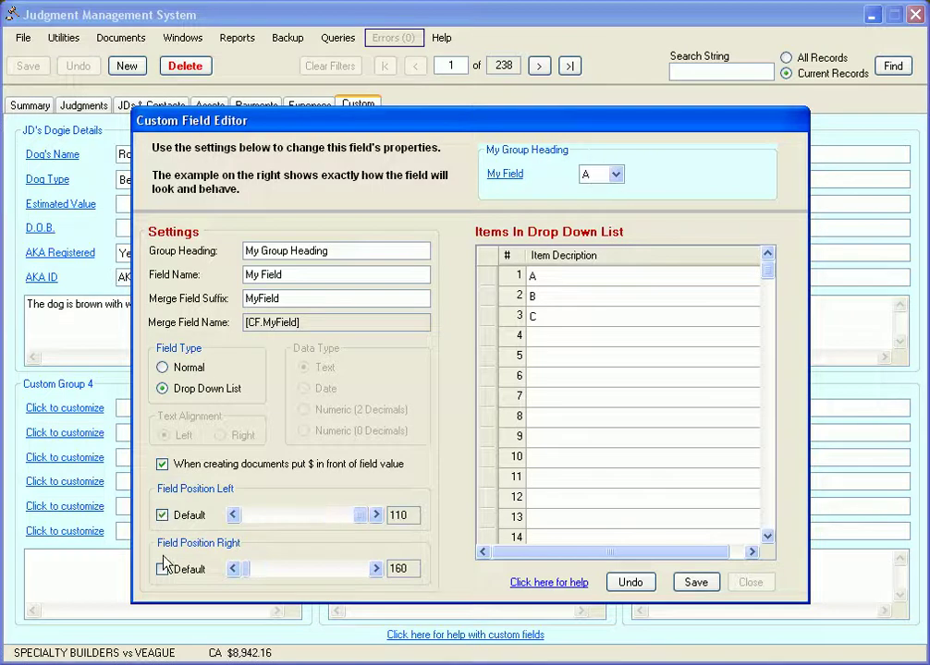
left_click(163, 569)
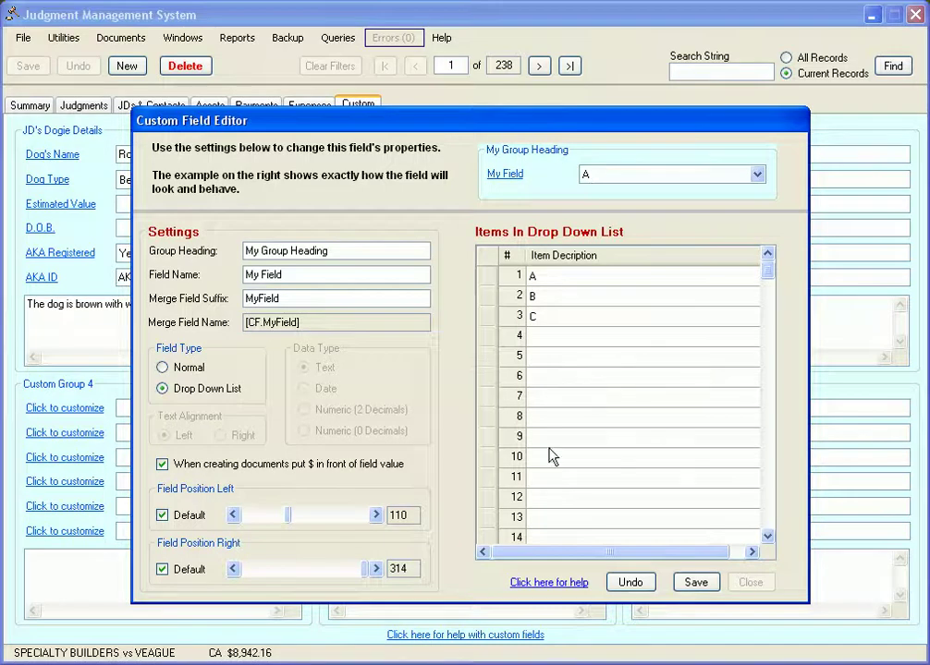
left_click(695, 582)
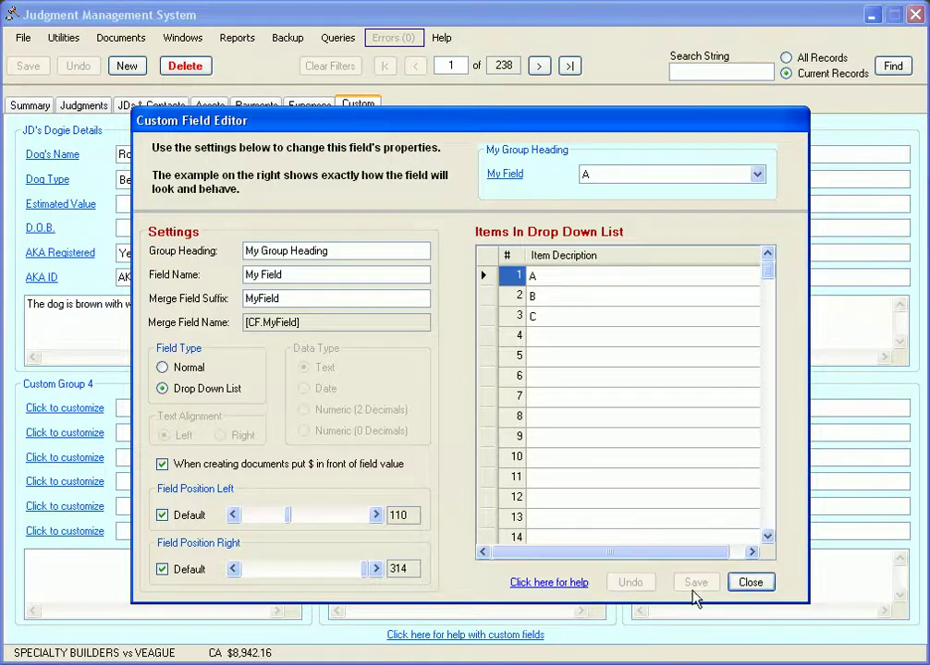
left_click(751, 583)
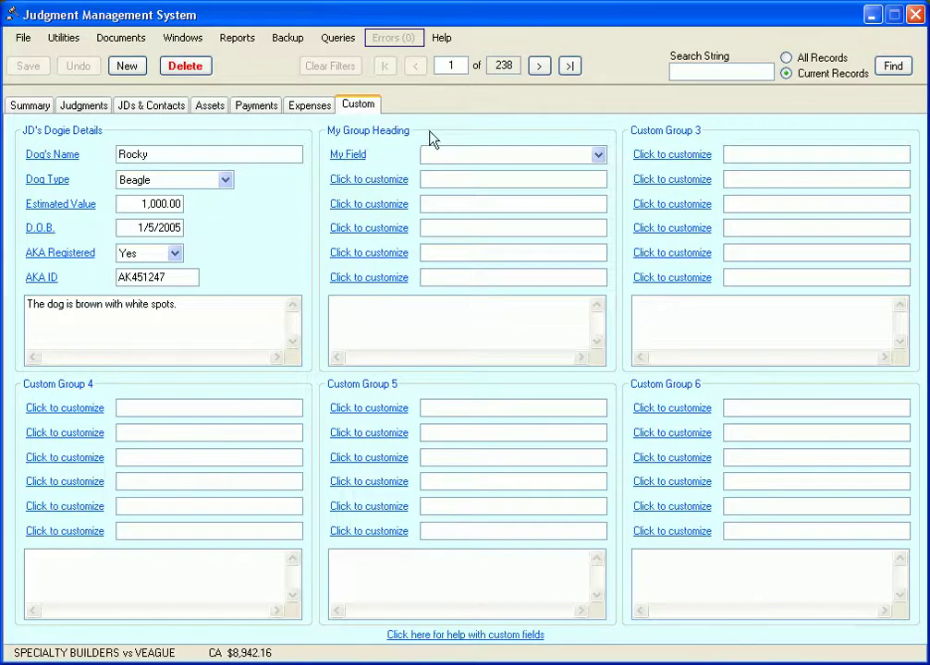
- Check the available items in the new My Field drop-down list and leave it blank
left_click(598, 156)
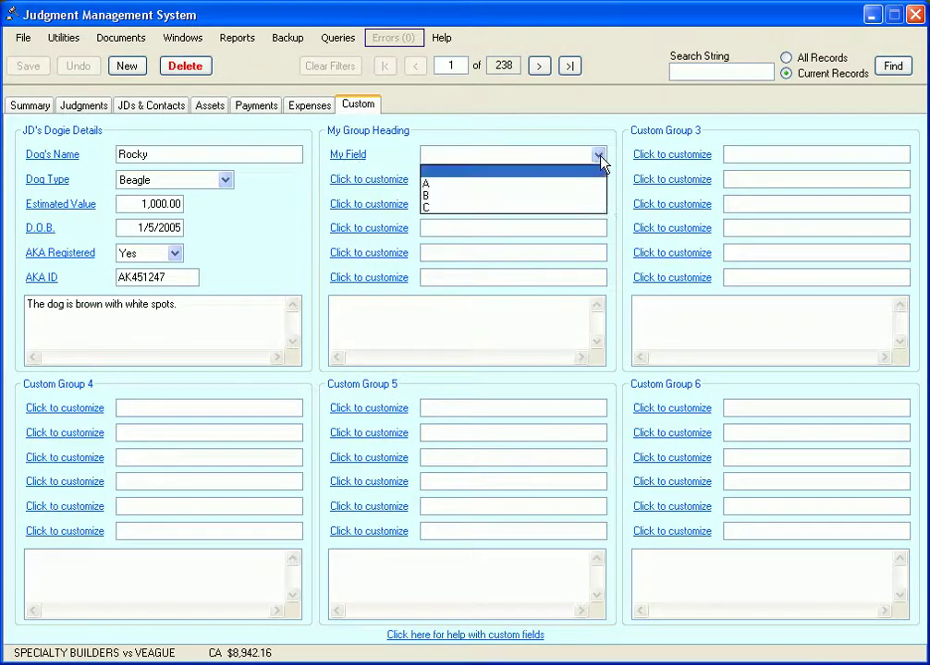
left_click(399, 167)
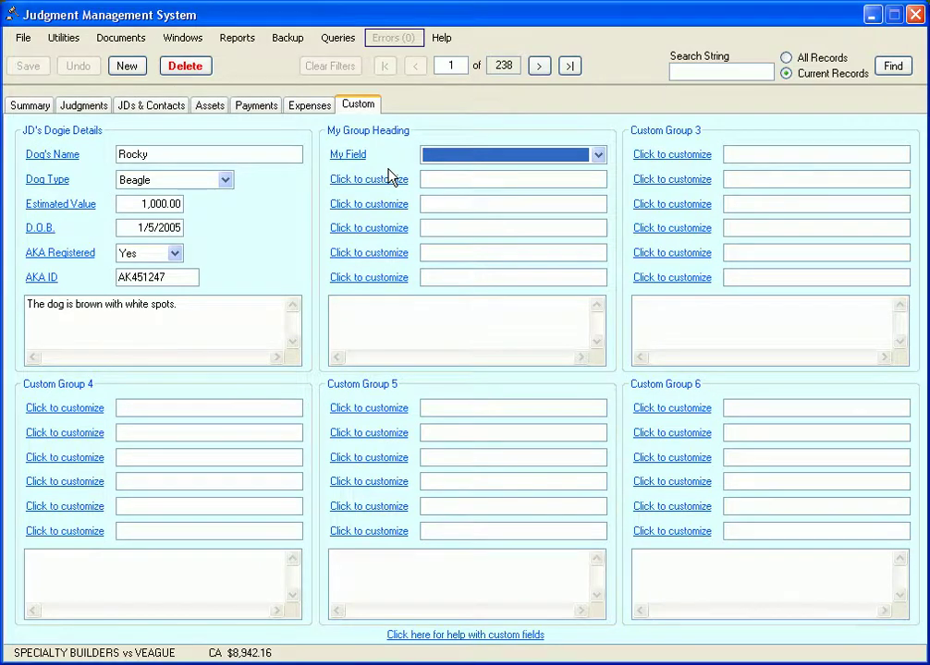
left_click(448, 179)
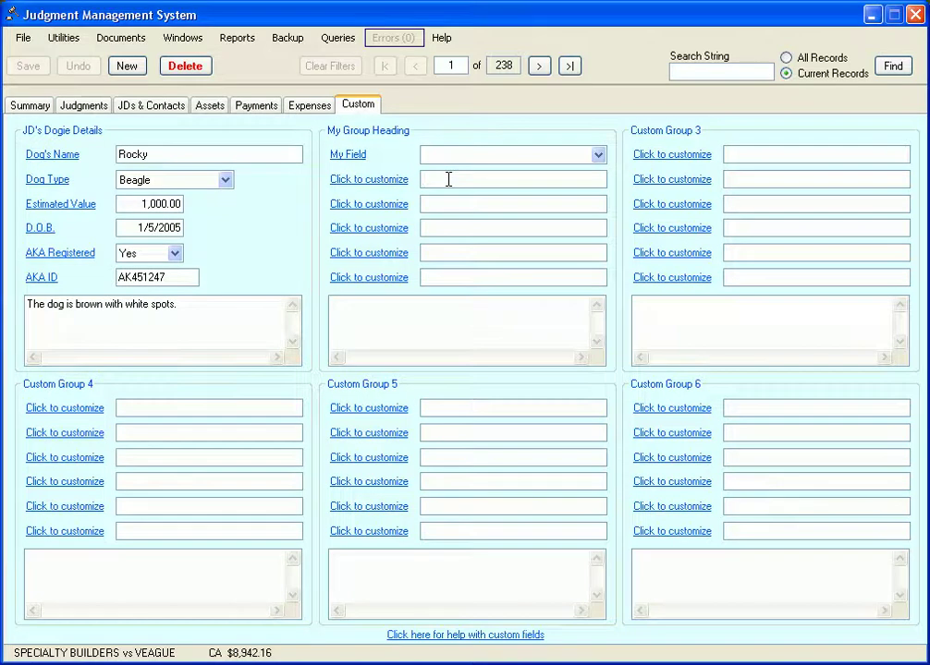
- Show the merge field codes for the custom fields, examine them, and hide them again
left_click(120, 37)
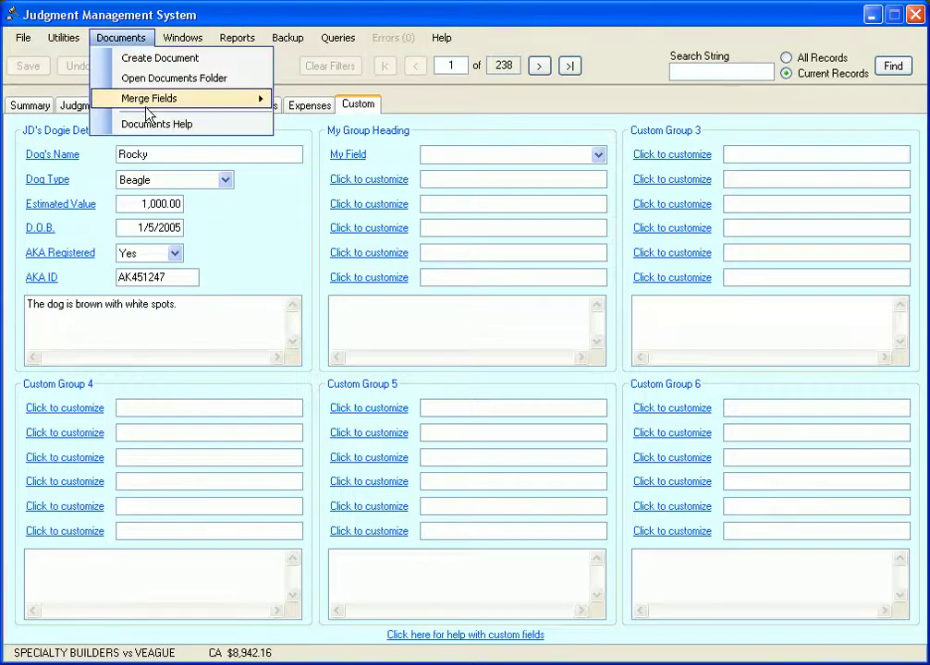
mouse_move(146, 111)
left_click(322, 98)
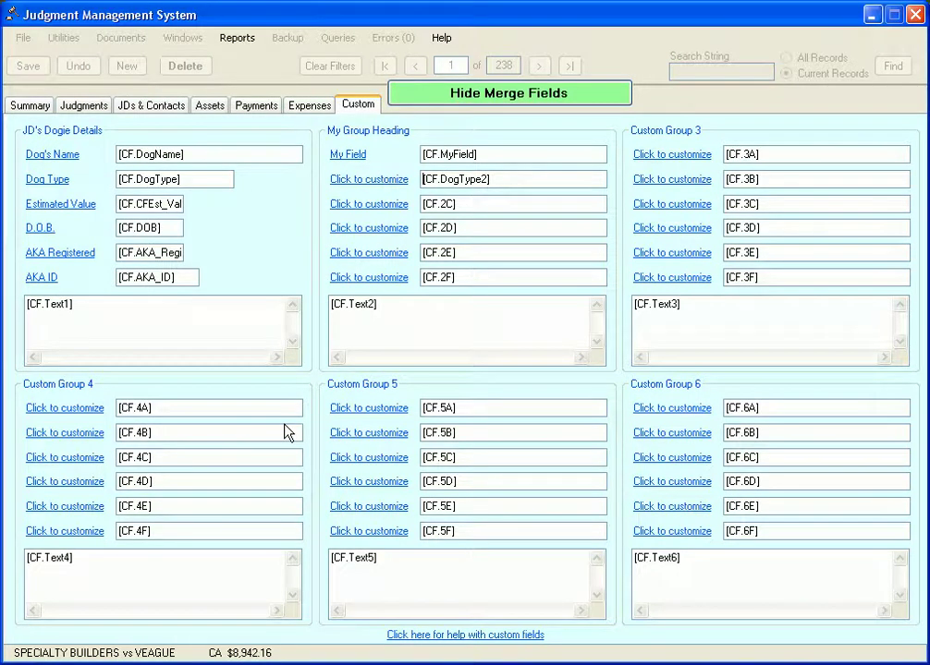
left_click(461, 92)
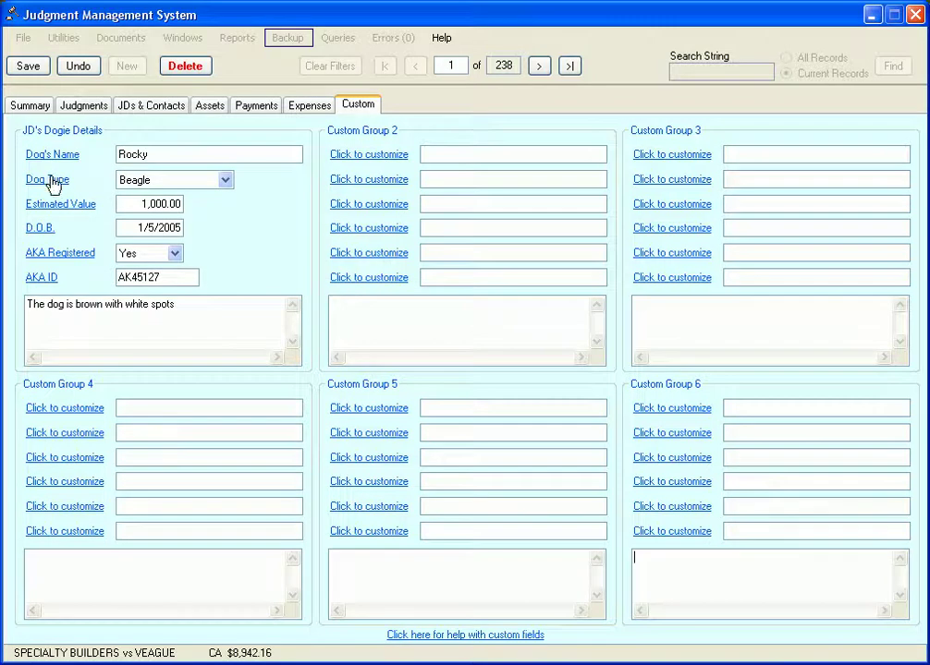
- Review the JD's Dogie Details fields from Dog Type to the description text, including the Dog Type and AKA Registered options, keeping their values
left_click(225, 180)
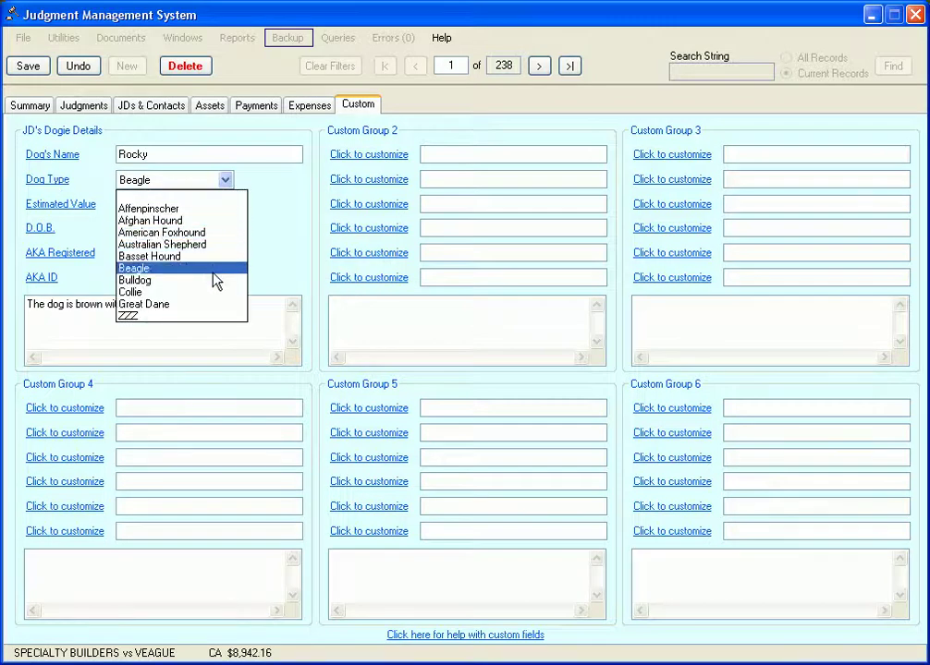
left_click(270, 209)
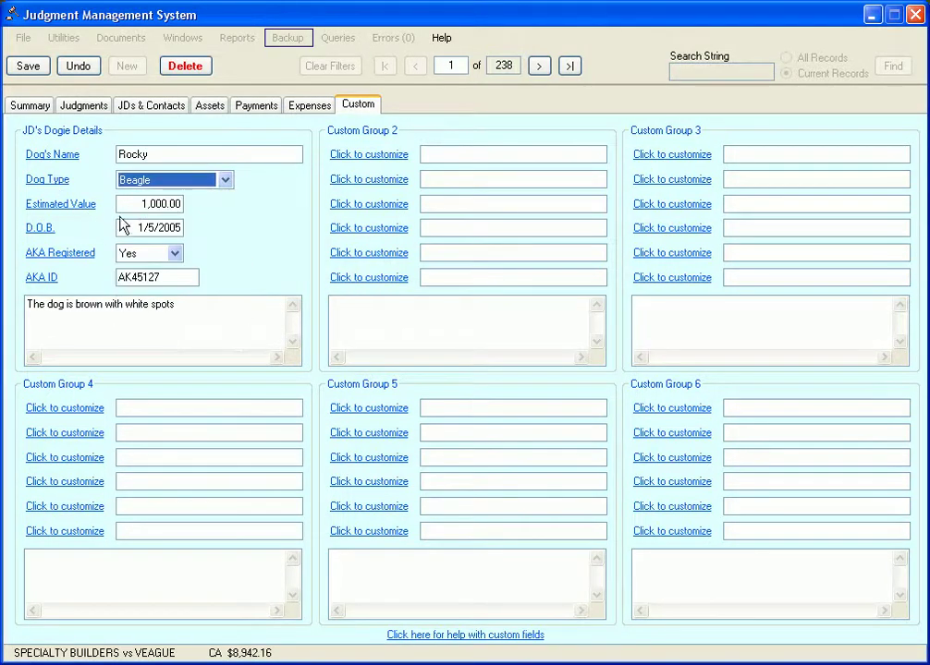
left_click(128, 205)
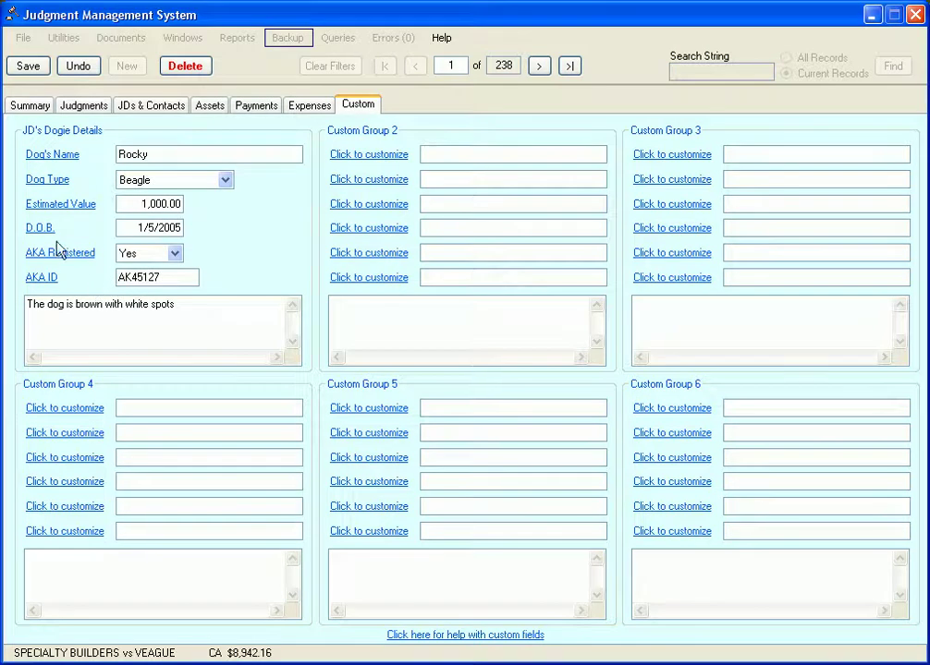
left_click(126, 228)
left_click(174, 253)
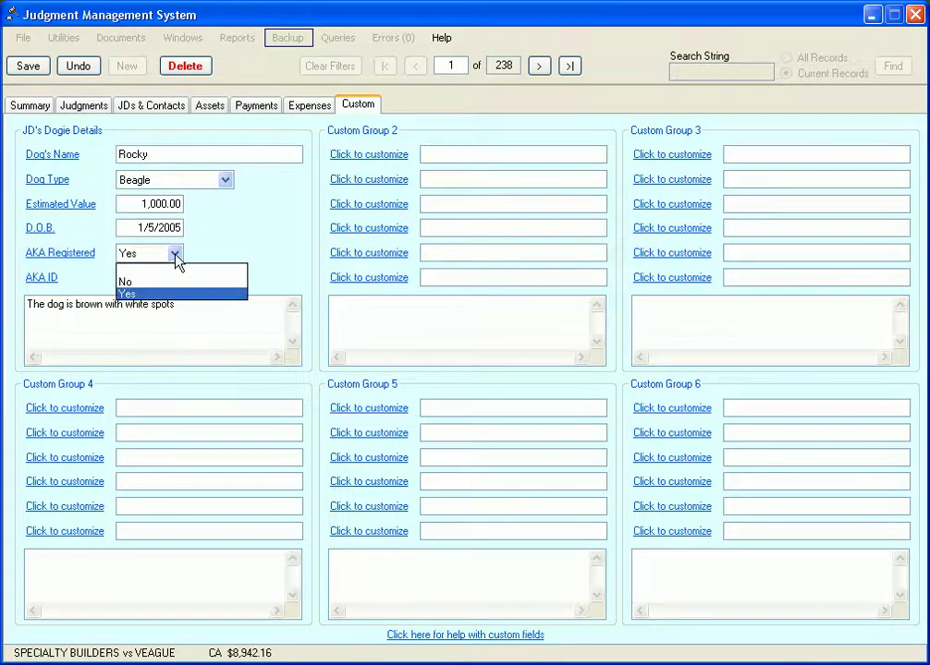
left_click(169, 295)
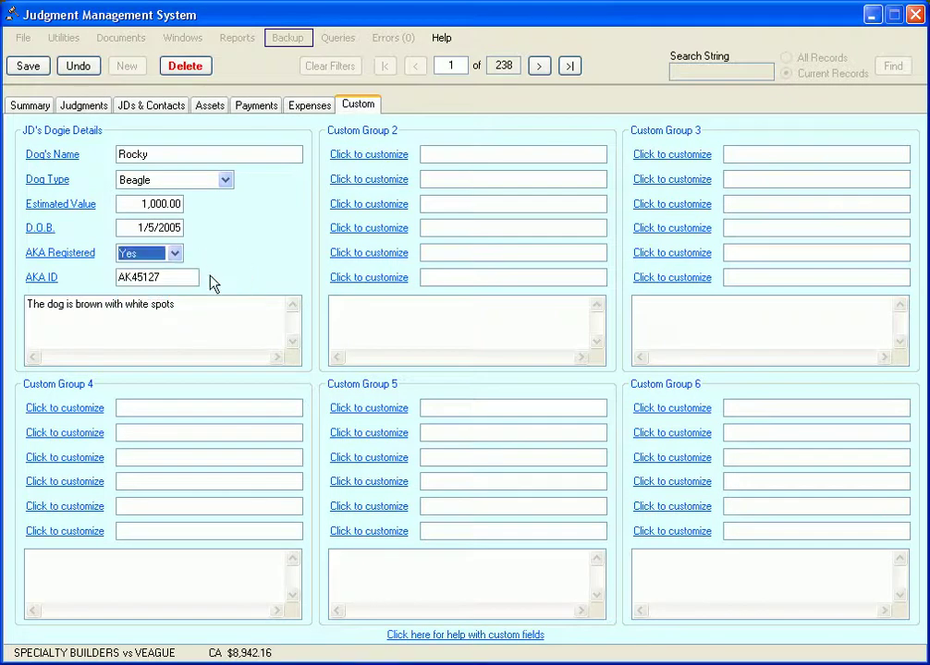
left_click(177, 280)
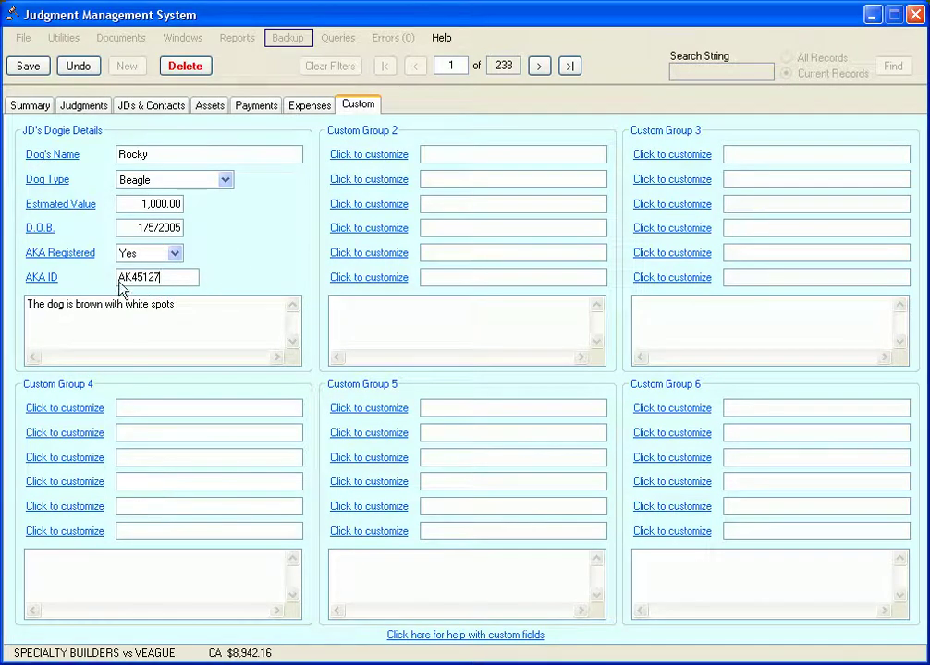
left_click(195, 300)
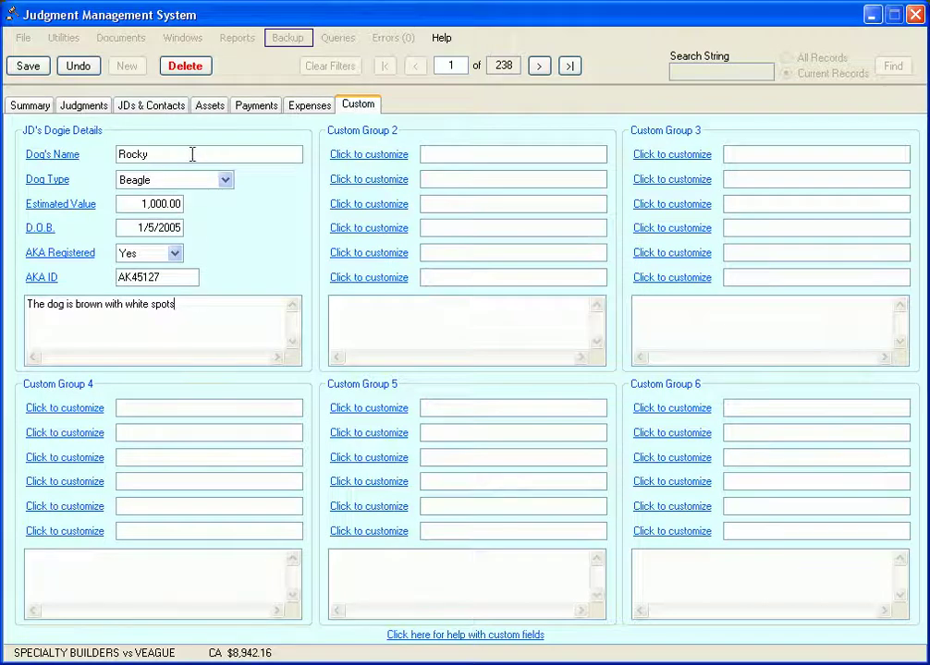